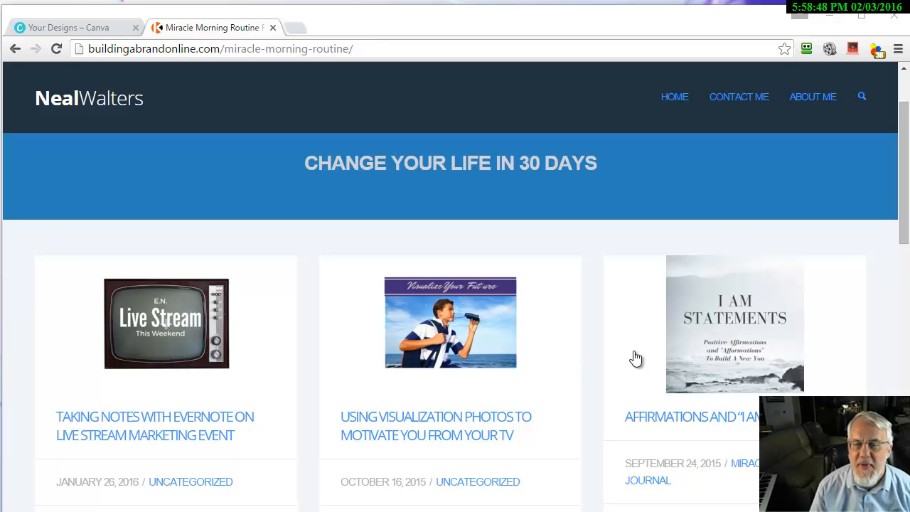
- Switch to the Canva designs page and create a blank Social Media design
{"action": "left_click_drag", "start_coordinate": [903, 197], "coordinate": [905, 300]}
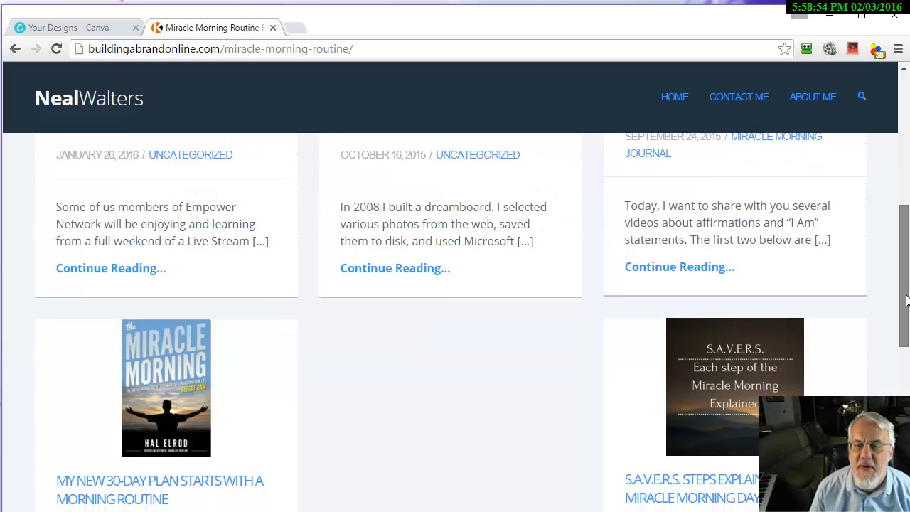
{"action": "left_click_drag", "start_coordinate": [905, 301], "coordinate": [832, 181]}
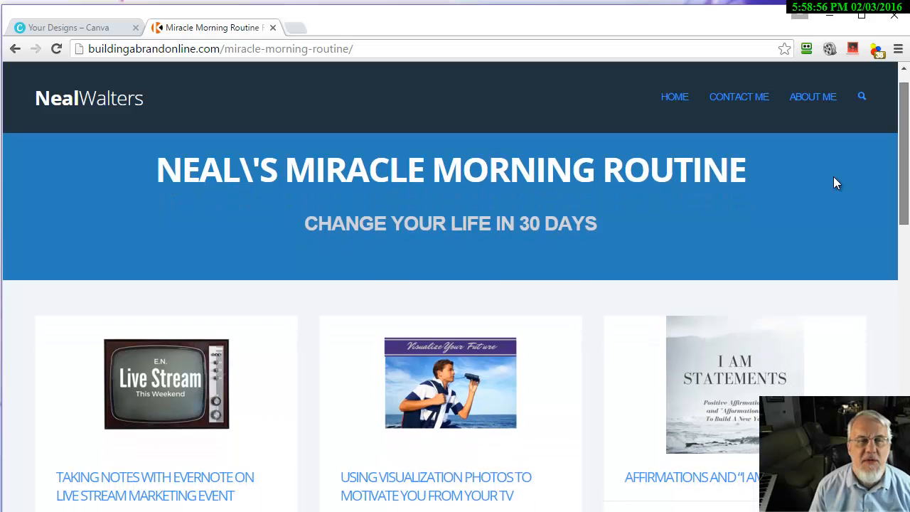
{"action": "left_click", "coordinate": [81, 26]}
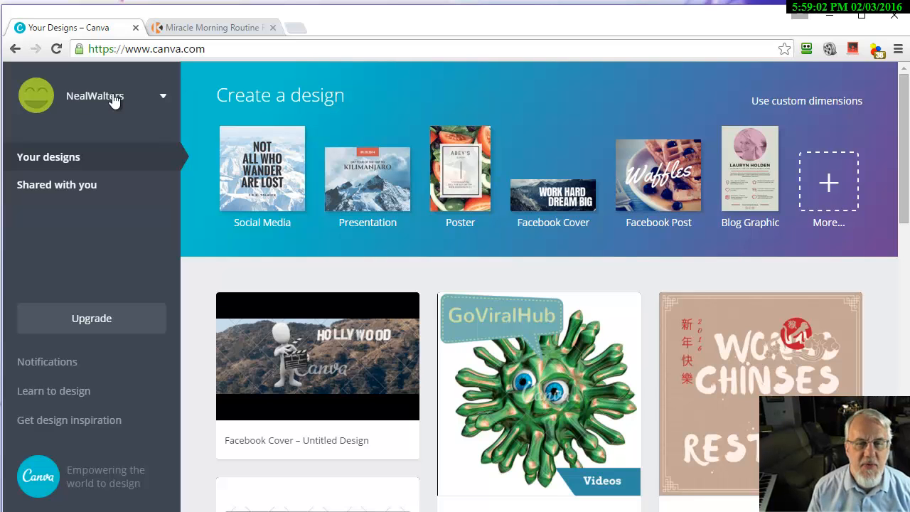
{"action": "mouse_move", "coordinate": [907, 177]}
{"action": "left_mouse_down"}
{"action": "mouse_move", "coordinate": [906, 407]}
{"action": "mouse_move", "coordinate": [906, 190]}
{"action": "left_mouse_up"}
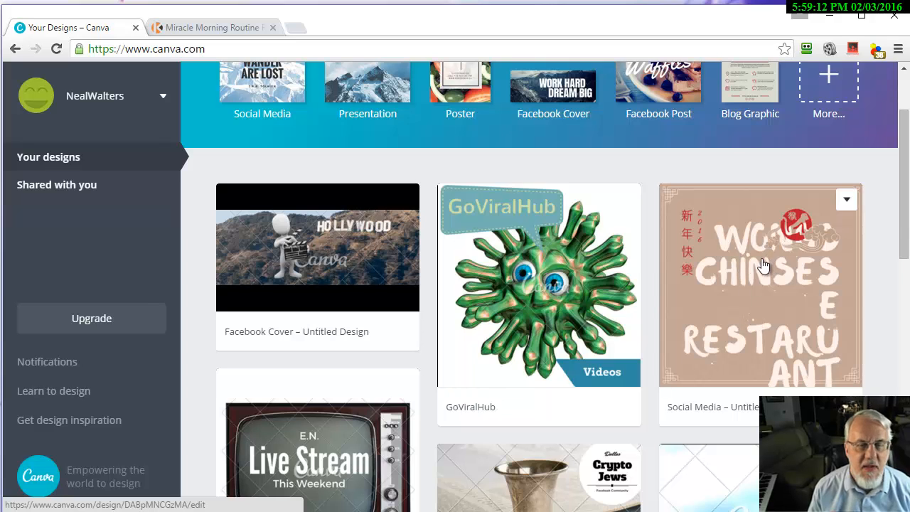
{"action": "scroll", "coordinate": [898, 210], "scroll_direction": "up", "scroll_amount": 2}
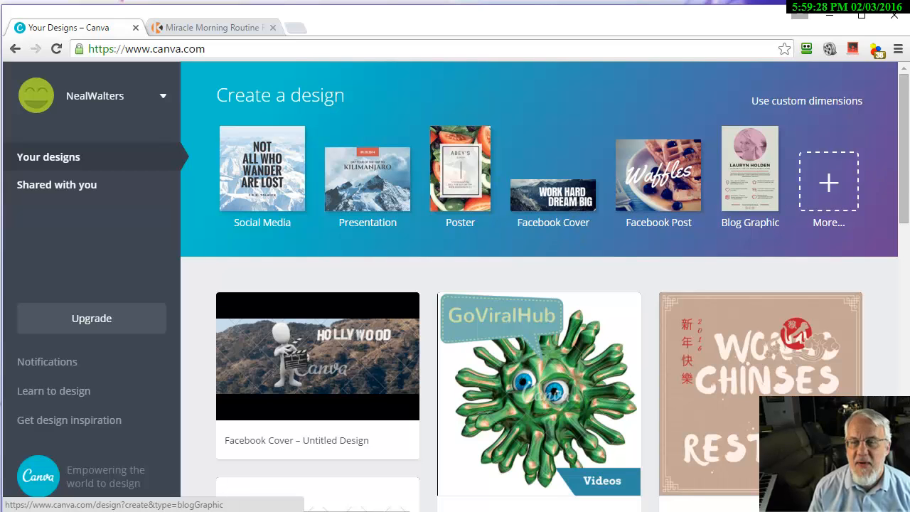
{"action": "scroll", "coordinate": [903, 165], "scroll_direction": "down", "scroll_amount": 2}
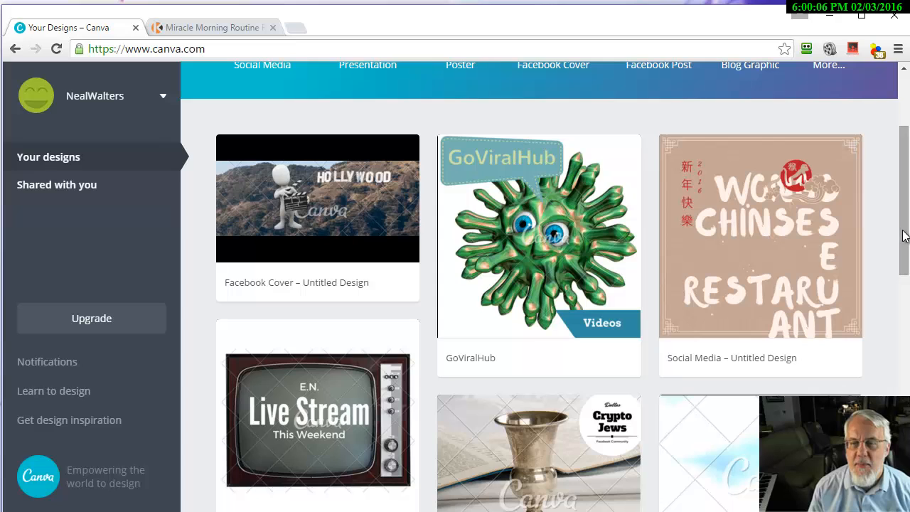
{"action": "left_click_drag", "start_coordinate": [902, 234], "coordinate": [906, 181]}
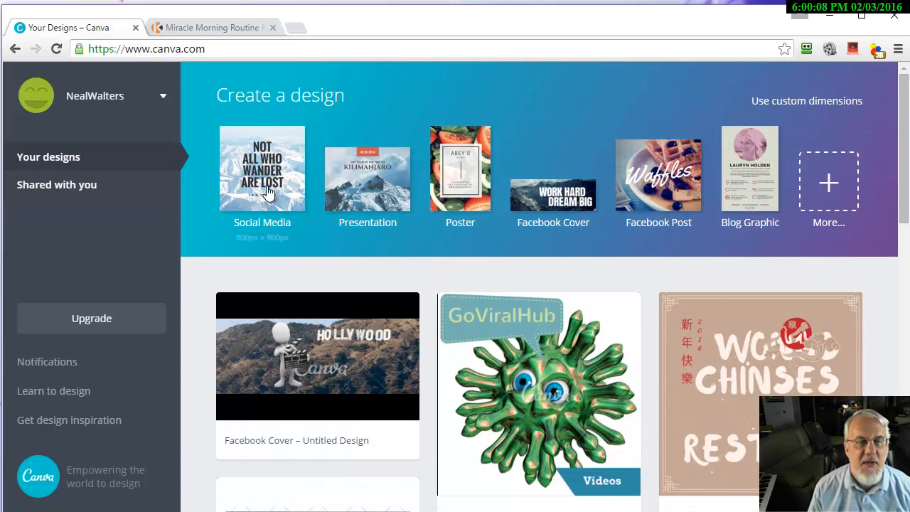
{"action": "left_click", "coordinate": [225, 239]}
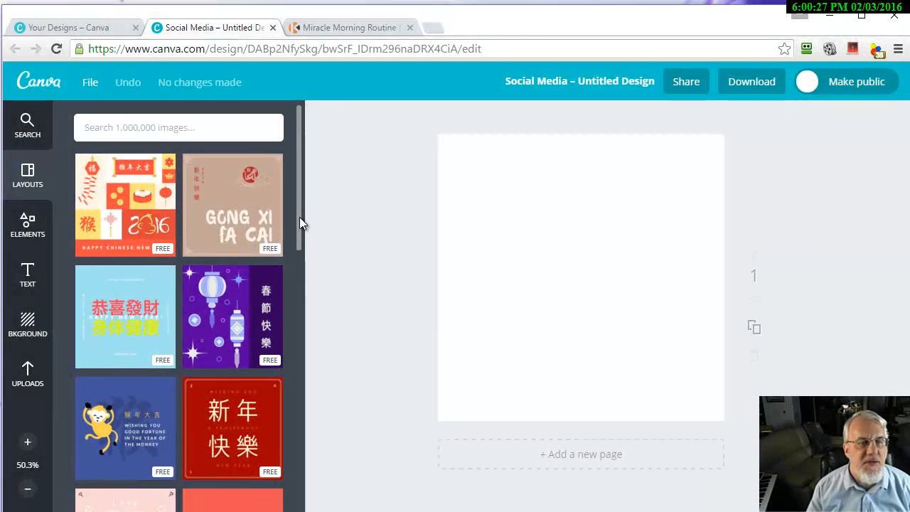
- Search the image library for "beach"
{"action": "left_click_drag", "start_coordinate": [299, 217], "coordinate": [299, 163]}
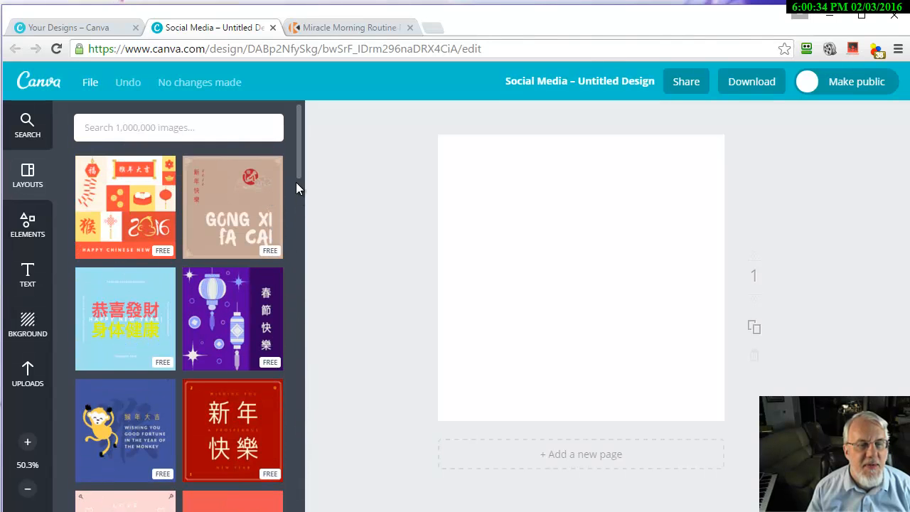
{"action": "mouse_move", "coordinate": [227, 319]}
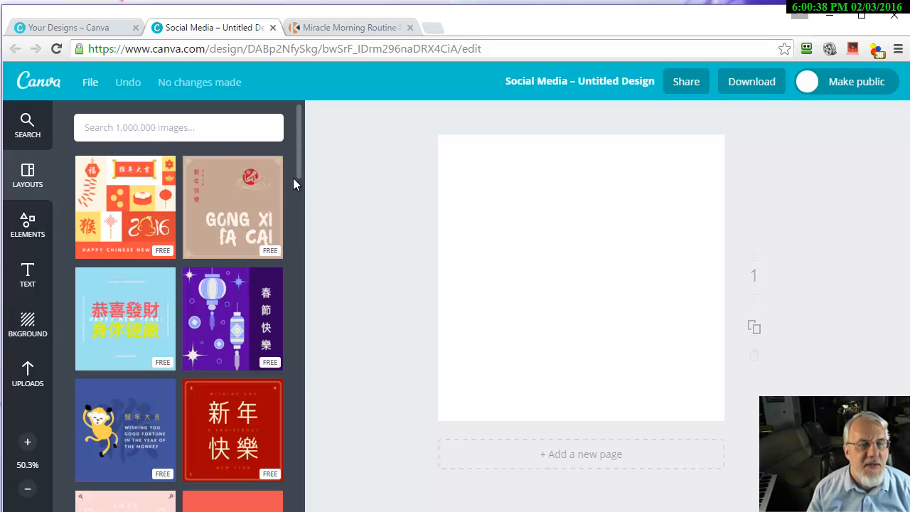
{"action": "left_click", "coordinate": [204, 131]}
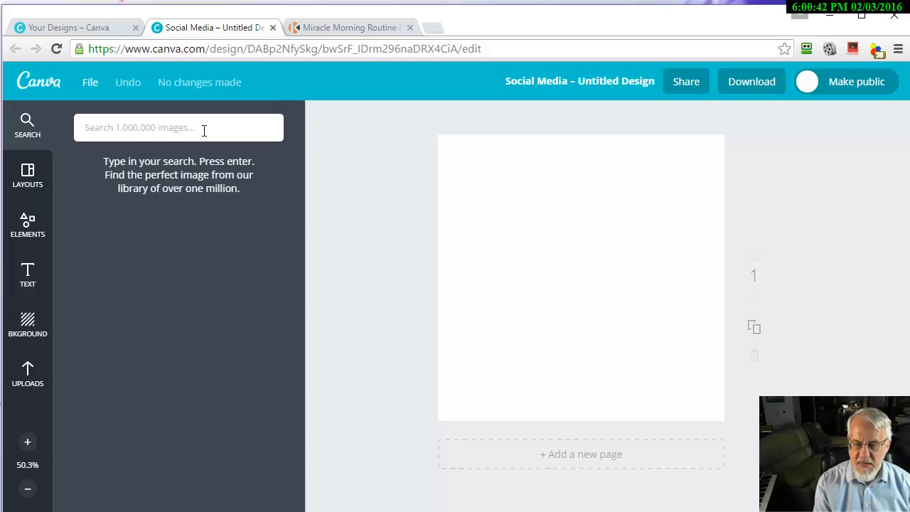
{"action": "type", "text": "beach"}
{"action": "key", "text": "Return"}
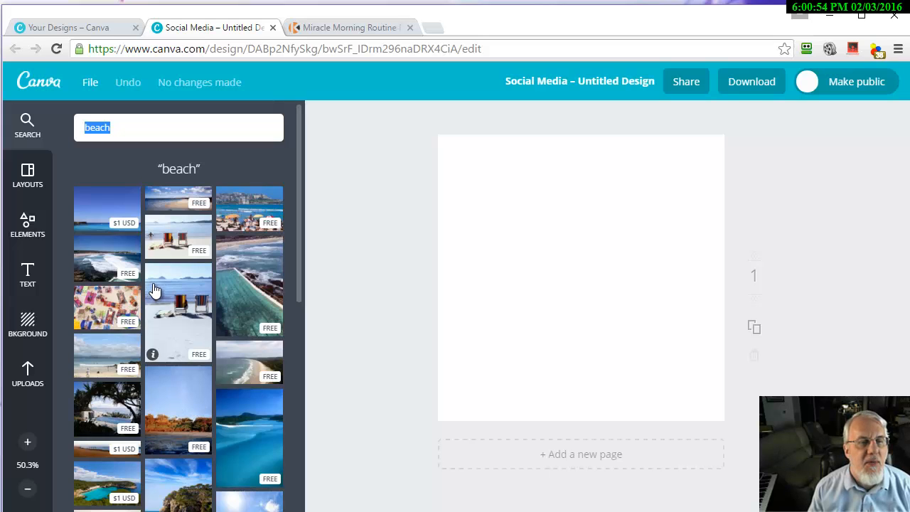
- Place the free photo of two striped beach chairs on the page, enlarge it to cover the whole page, and centre the chairs
{"action": "left_click_drag", "start_coordinate": [170, 241], "coordinate": [554, 319]}
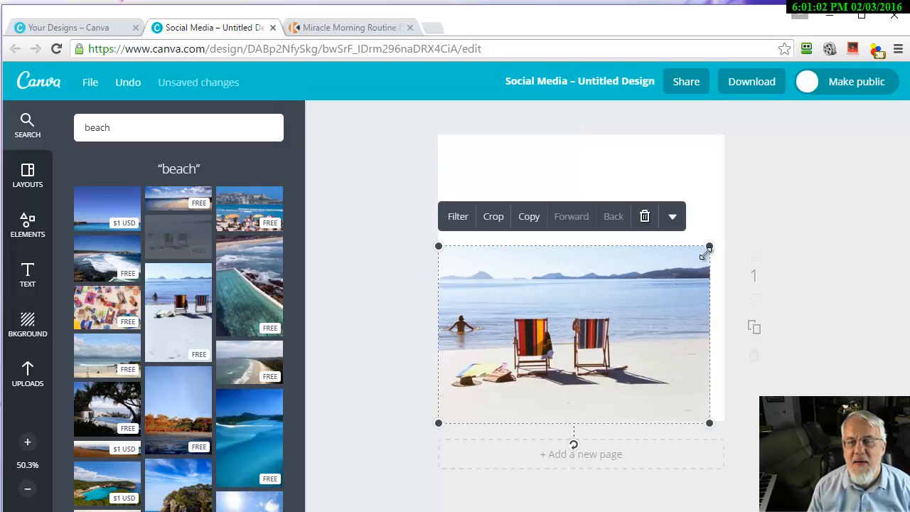
{"action": "left_click_drag", "start_coordinate": [709, 245], "coordinate": [909, 158]}
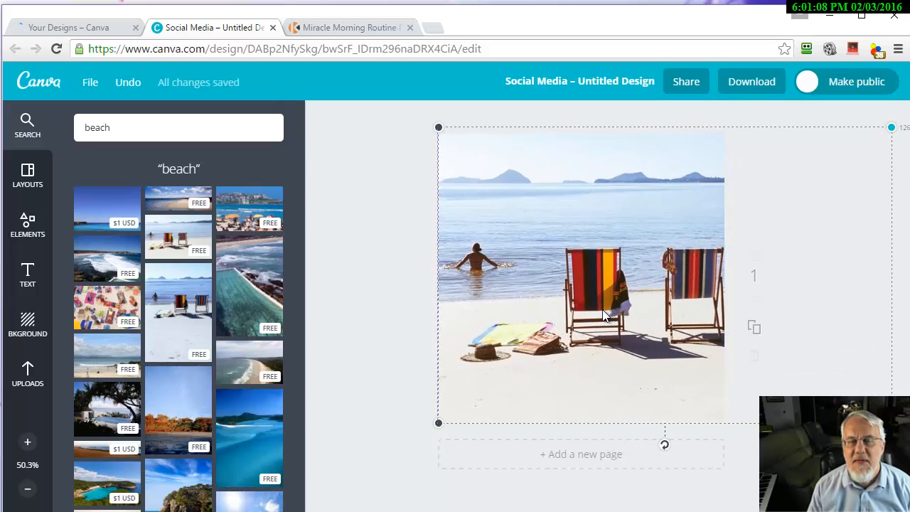
{"action": "left_click_drag", "start_coordinate": [654, 291], "coordinate": [551, 293]}
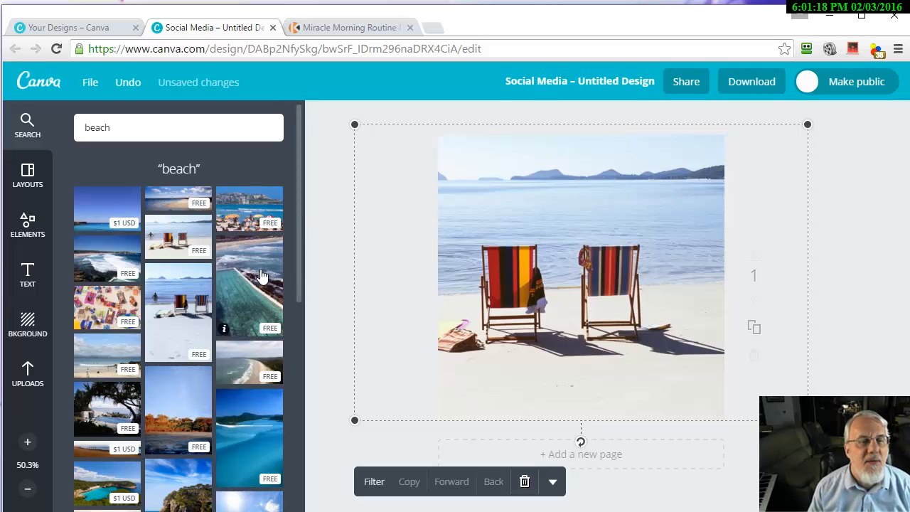
- Add the free HALDEN "home & decor" framed text template over the beach photo
{"action": "left_click", "coordinate": [28, 273]}
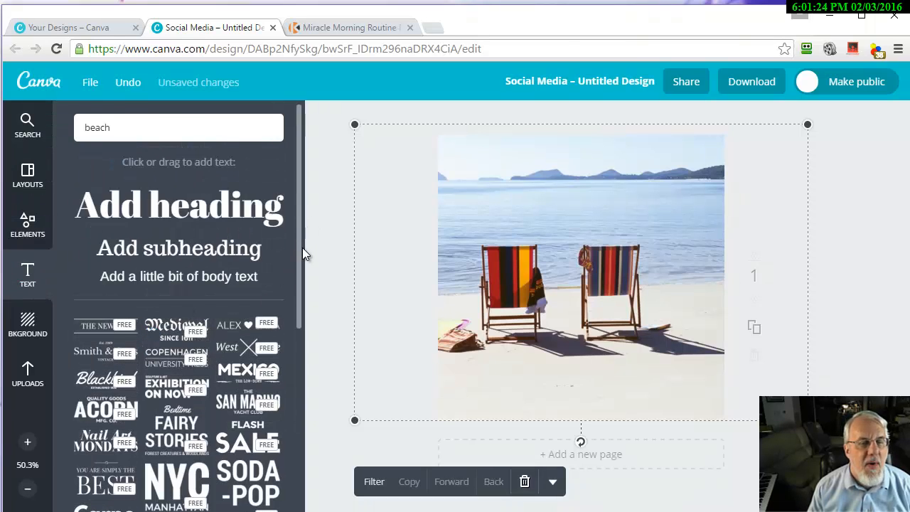
{"action": "left_click_drag", "start_coordinate": [302, 247], "coordinate": [305, 401]}
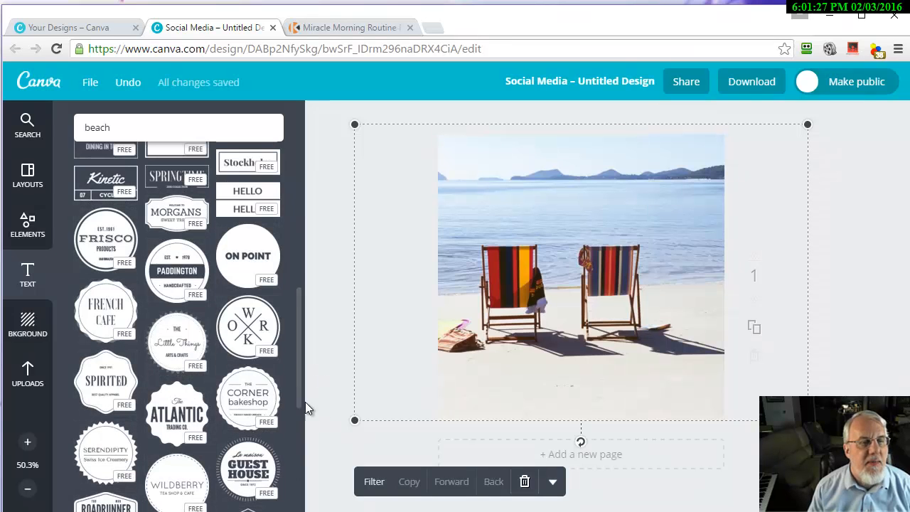
{"action": "left_click", "coordinate": [34, 178]}
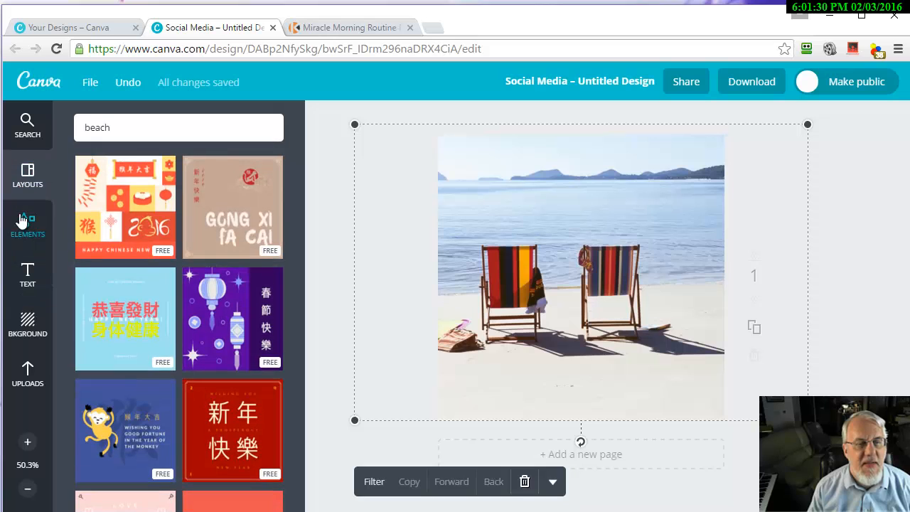
{"action": "left_click", "coordinate": [28, 279]}
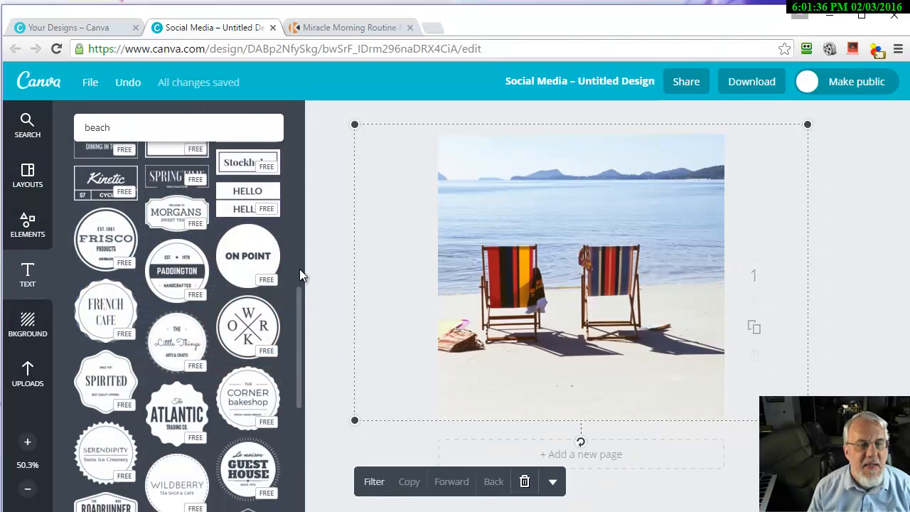
{"action": "left_click_drag", "start_coordinate": [300, 395], "coordinate": [292, 329]}
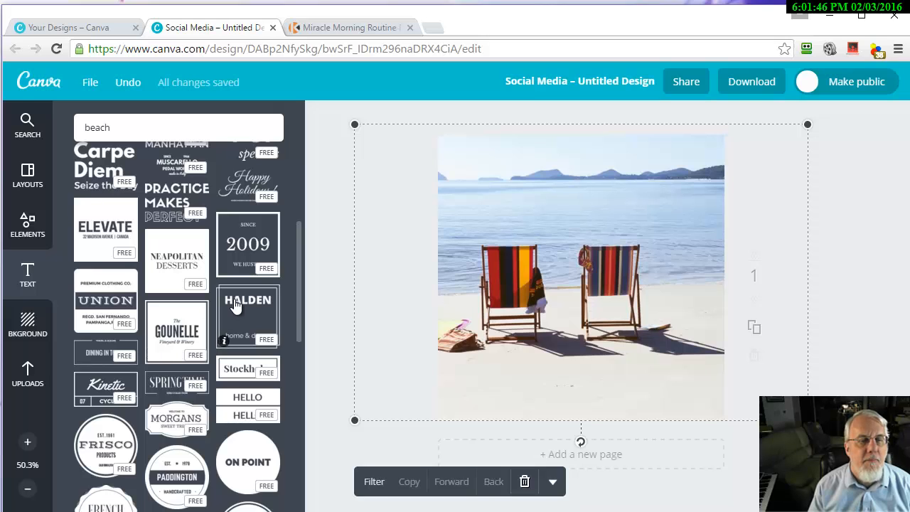
{"action": "left_click_drag", "start_coordinate": [237, 304], "coordinate": [543, 204]}
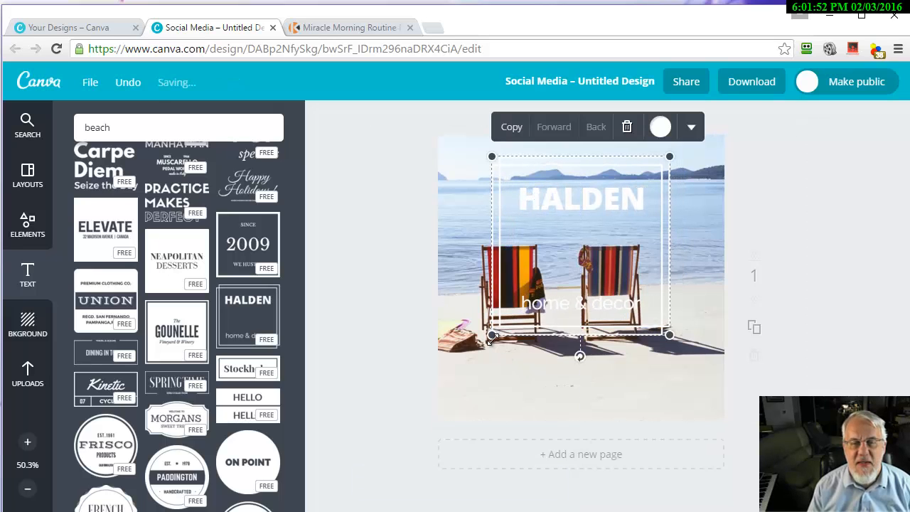
- Enlarge the HALDEN text frame to nearly fill the page and centre it on the photo
{"action": "left_click_drag", "start_coordinate": [491, 335], "coordinate": [445, 398]}
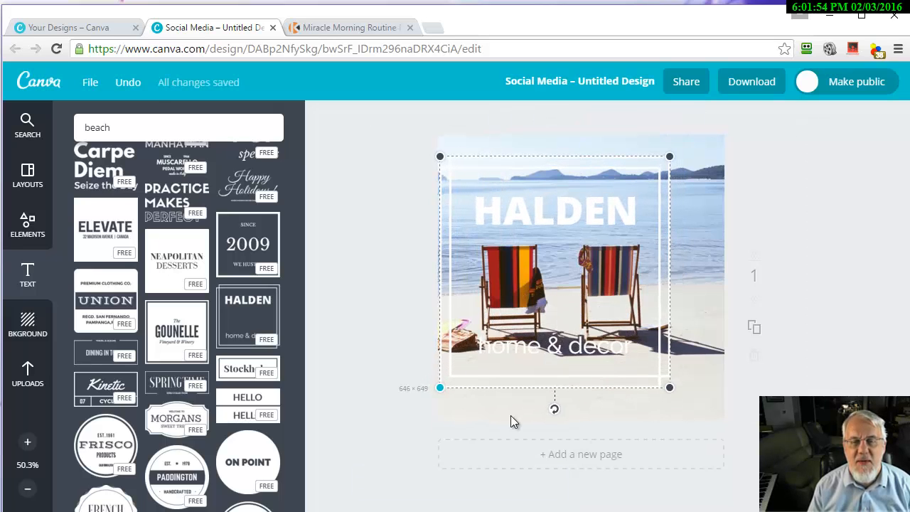
{"action": "left_click_drag", "start_coordinate": [670, 386], "coordinate": [716, 418]}
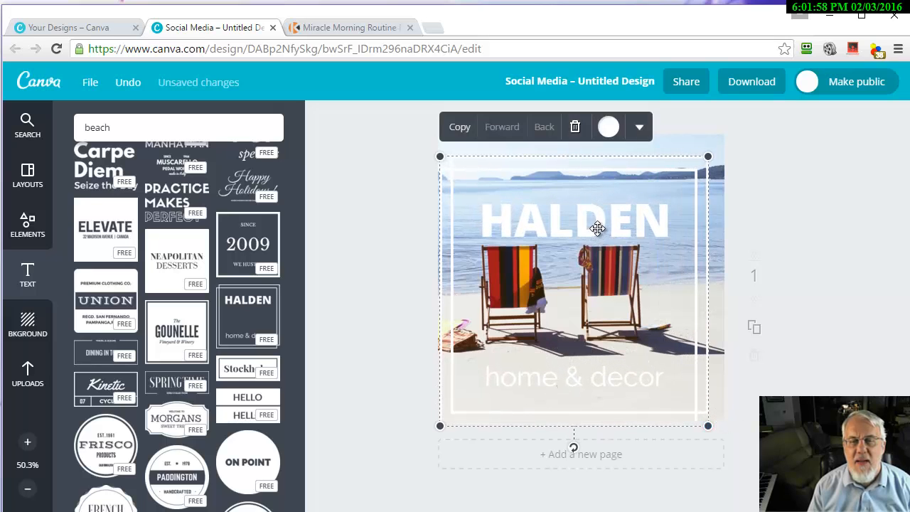
{"action": "left_click_drag", "start_coordinate": [597, 228], "coordinate": [604, 222]}
{"action": "left_click", "coordinate": [821, 393]}
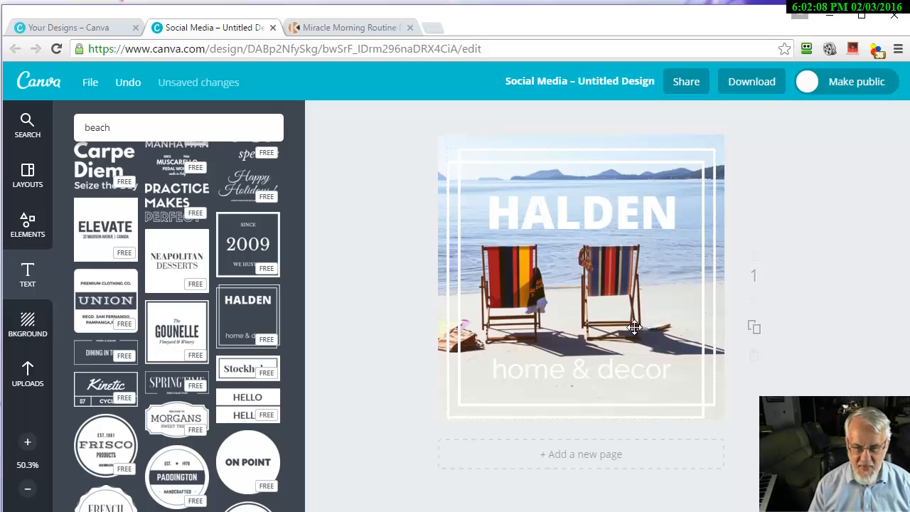
- Replace the HALDEN heading text with "Vacation?"
{"action": "double_click", "coordinate": [590, 221]}
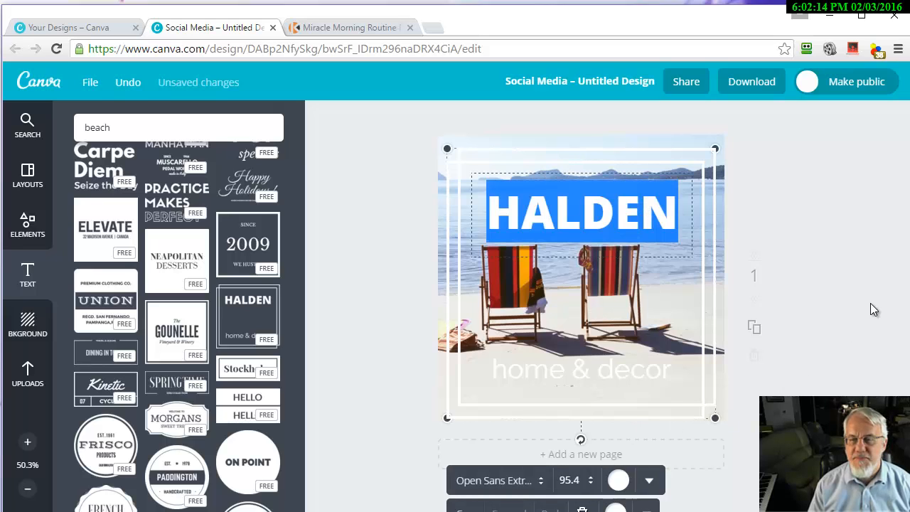
{"action": "left_click", "coordinate": [838, 315]}
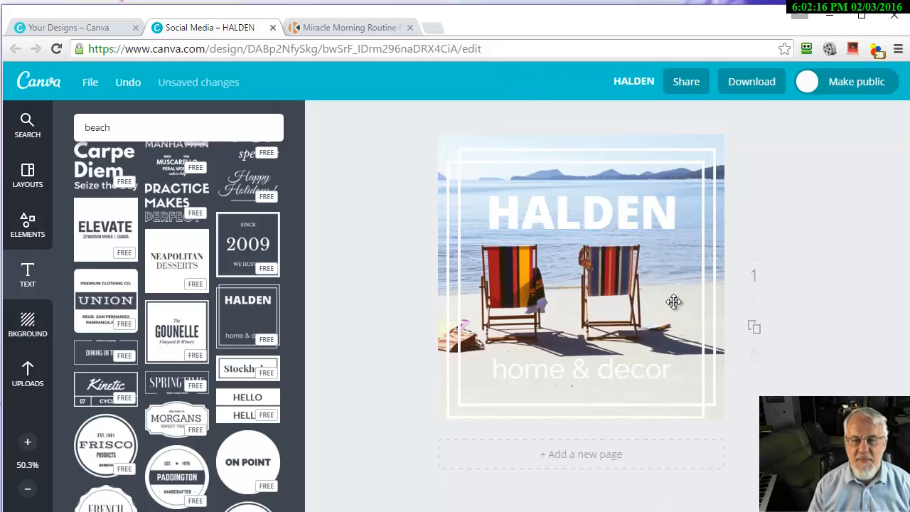
{"action": "left_click", "coordinate": [613, 293]}
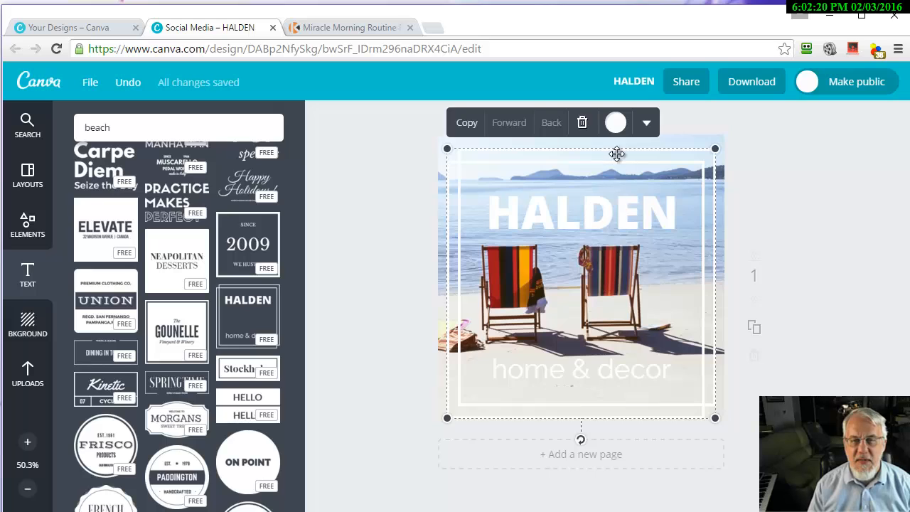
{"action": "double_click", "coordinate": [594, 226]}
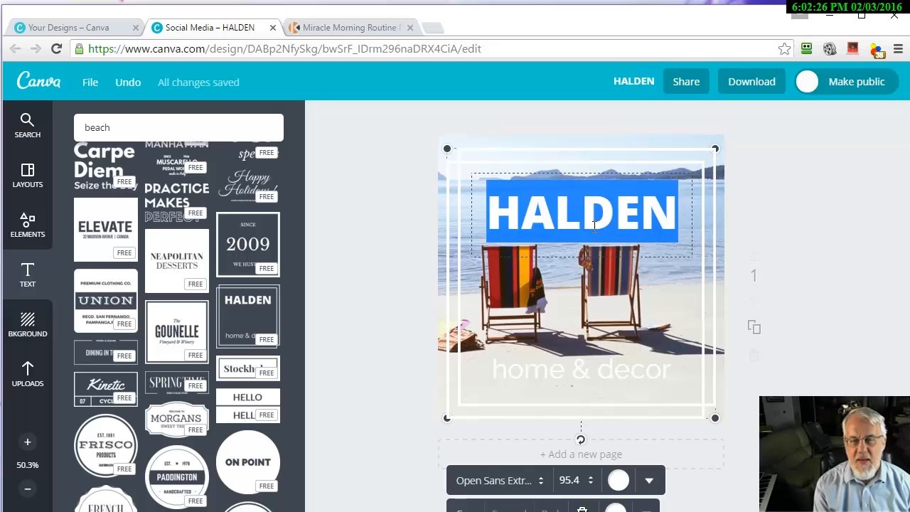
{"action": "type", "text": "Vacation"}
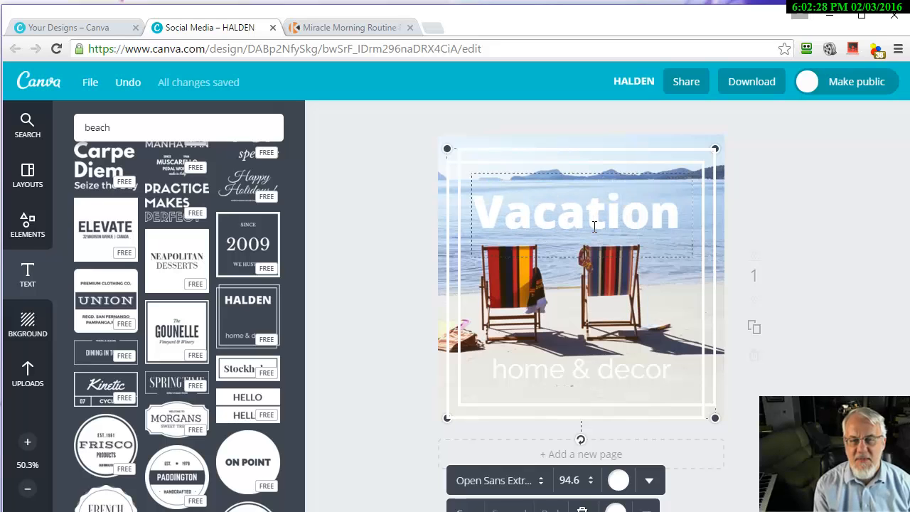
{"action": "type", "text": " ?"}
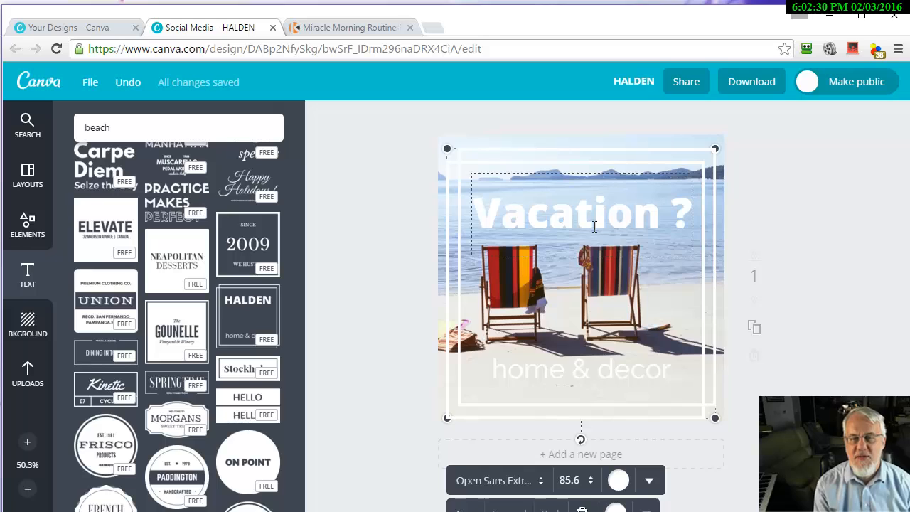
{"action": "key", "text": "Left"}
{"action": "key", "text": "BackSpace"}
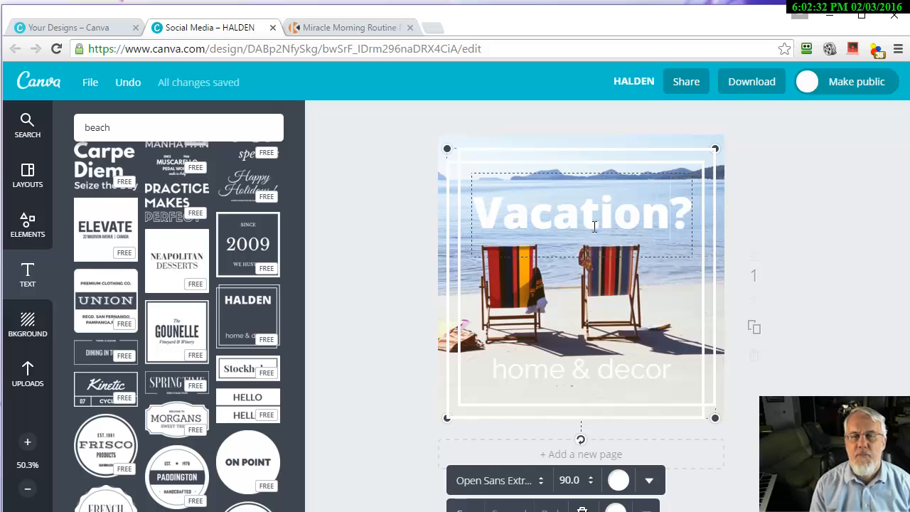
- Replace the "home & decor" text in the frame with "XYZ Travel"
{"action": "left_click", "coordinate": [605, 373]}
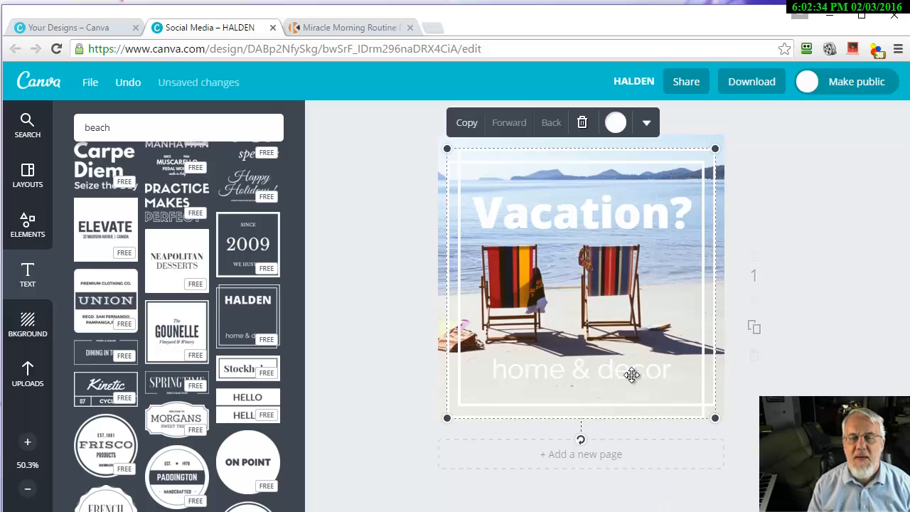
{"action": "double_click", "coordinate": [647, 378]}
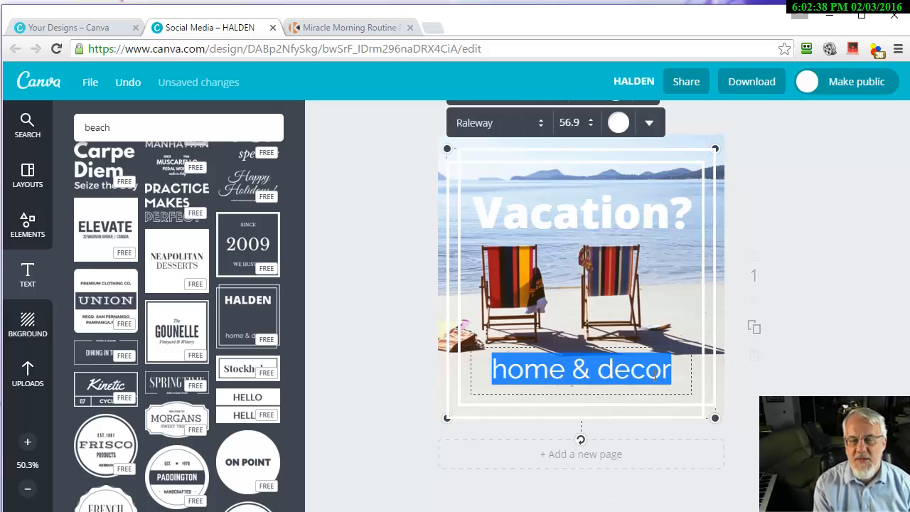
{"action": "type", "text": "XYZ Tav"}
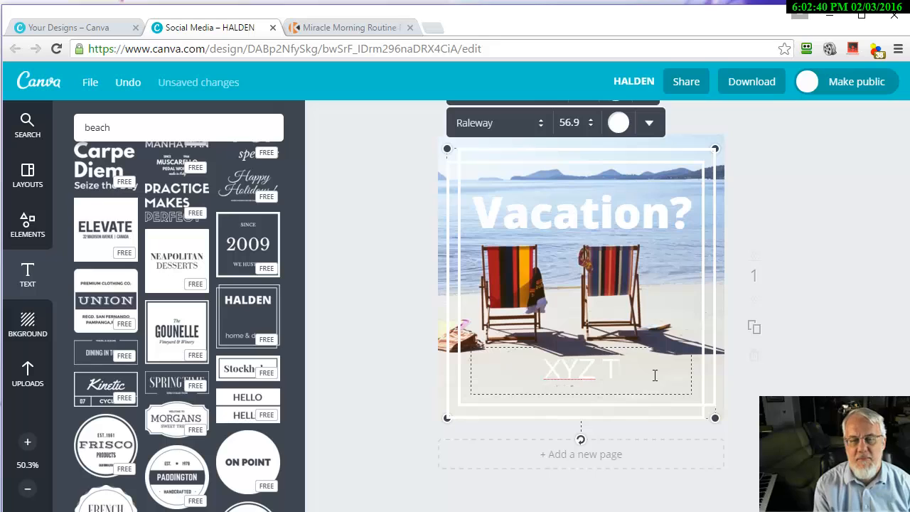
{"action": "key", "text": "BackSpace"}
{"action": "key", "text": "BackSpace"}
{"action": "type", "text": "ravel"}
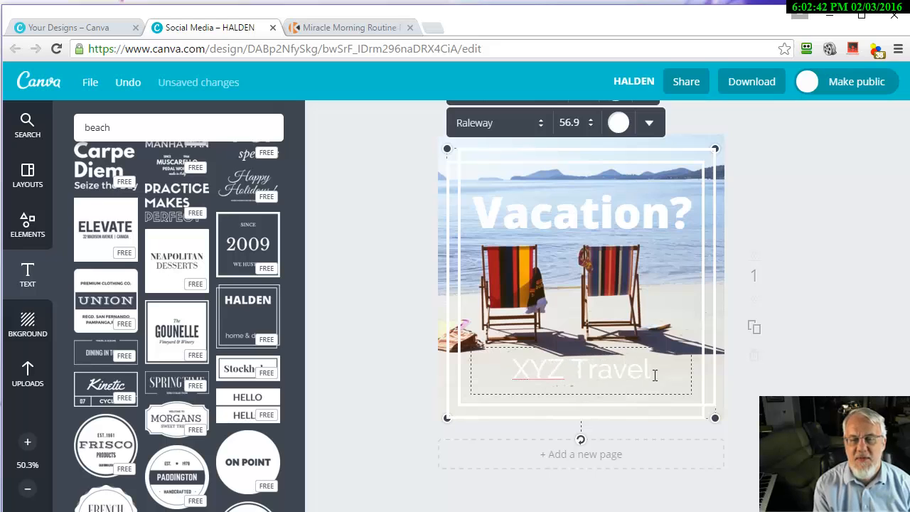
- Extend the company text at the foot of the frame to read "XYZ Travel Co."
{"action": "type", "text": " Co."}
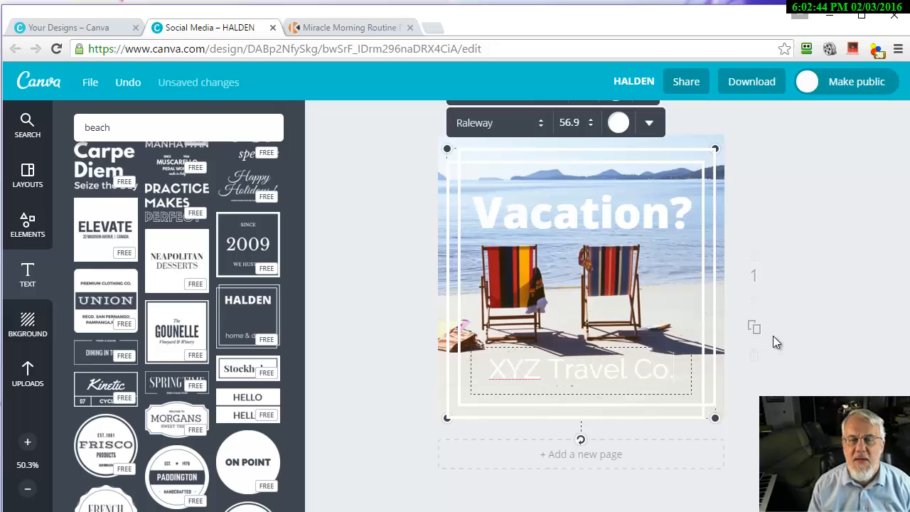
{"action": "left_click", "coordinate": [835, 294]}
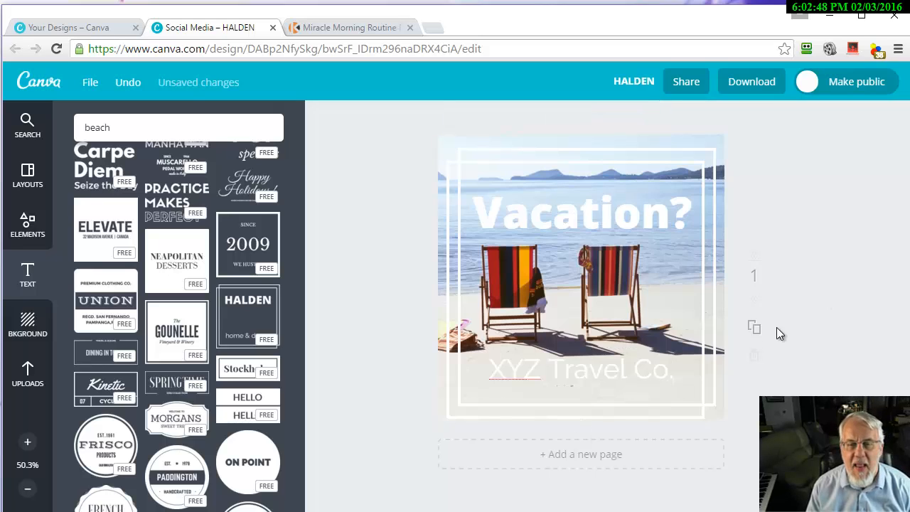
- Change the colour of the "XYZ Travel Co." text to red
{"action": "left_click", "coordinate": [627, 388]}
{"action": "left_click", "coordinate": [628, 388]}
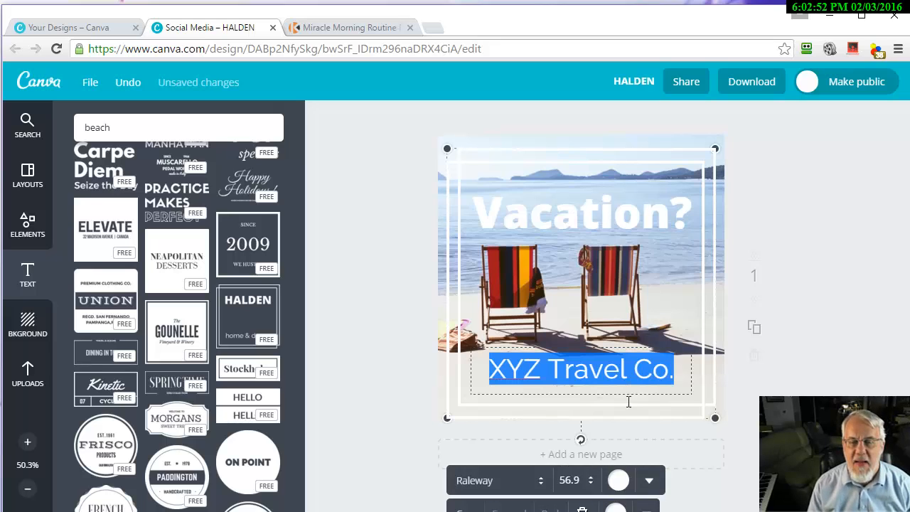
{"action": "left_click", "coordinate": [619, 481]}
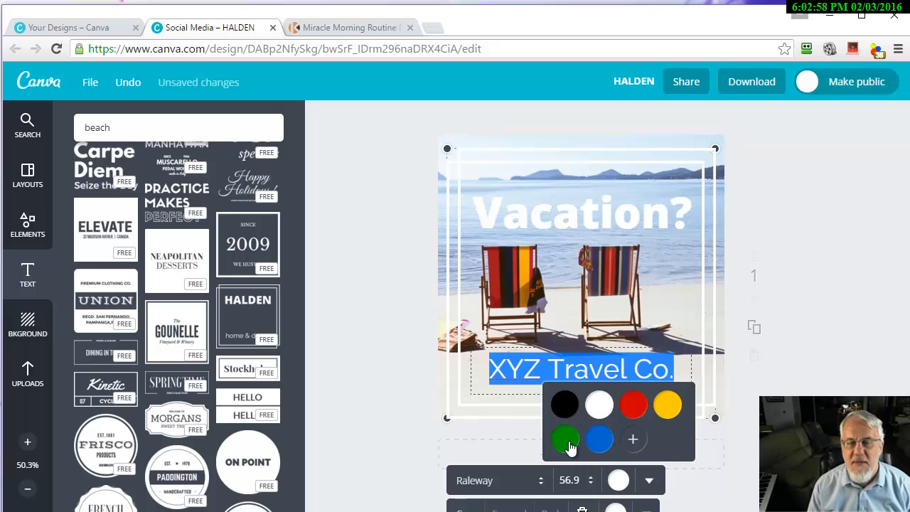
{"action": "left_click", "coordinate": [634, 420]}
{"action": "left_click", "coordinate": [726, 457]}
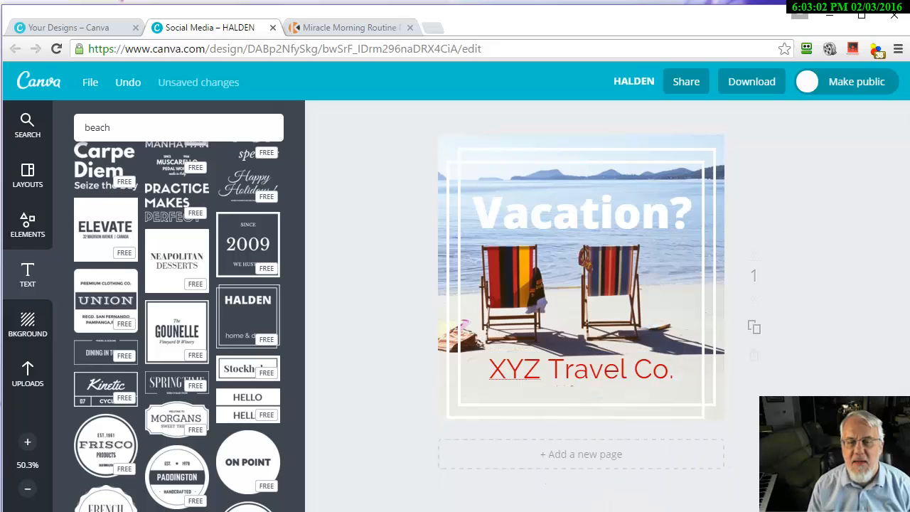
- Change the colour of the "Vacation?" heading to blue
{"action": "left_click", "coordinate": [556, 213]}
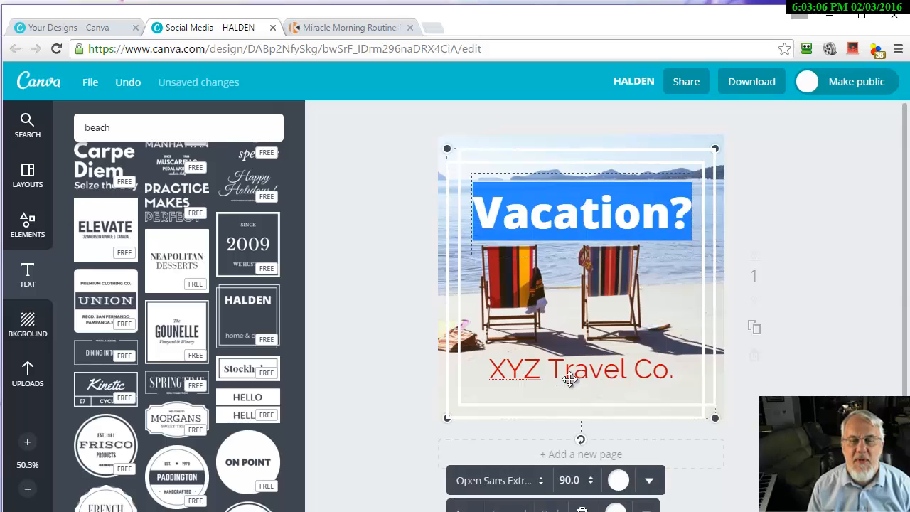
{"action": "left_click", "coordinate": [620, 482]}
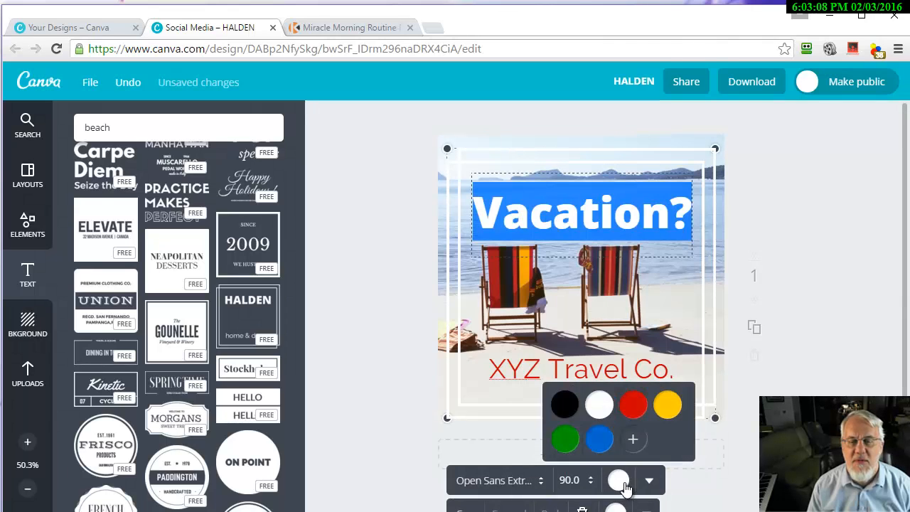
{"action": "left_click", "coordinate": [599, 439]}
{"action": "left_click", "coordinate": [785, 385]}
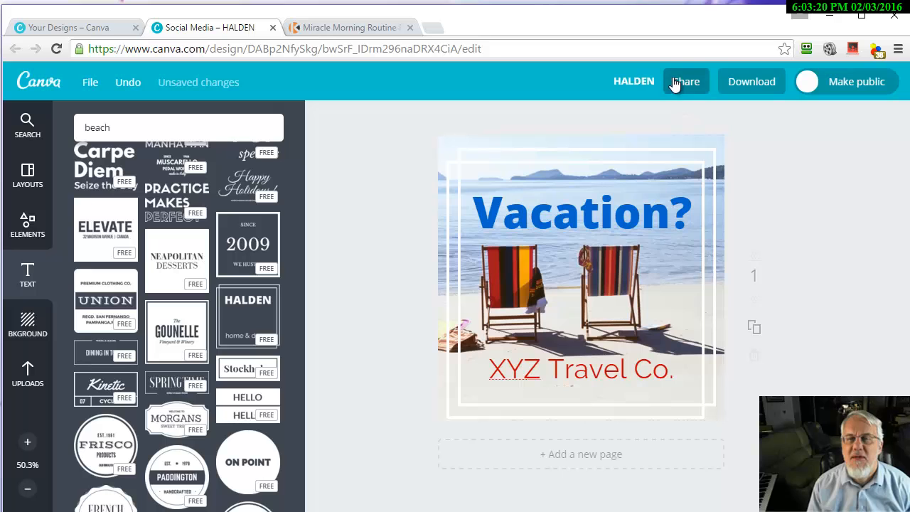
- Download the design as an image for web (JPG) and dismiss the sharing dialog
{"action": "left_click", "coordinate": [748, 83]}
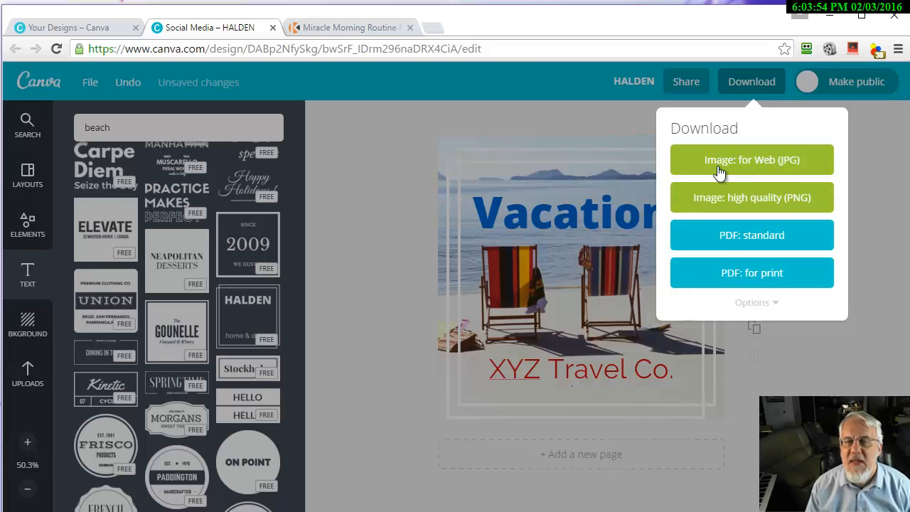
{"action": "left_click", "coordinate": [798, 167]}
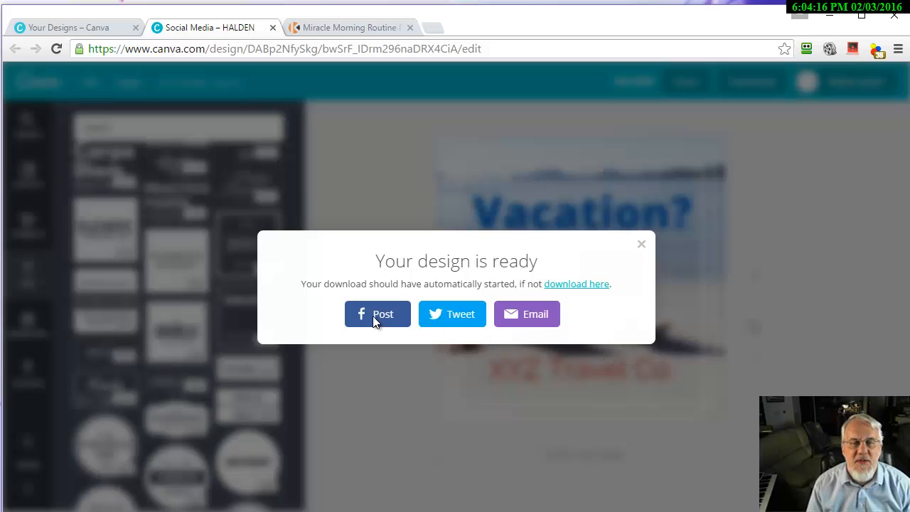
{"action": "left_click", "coordinate": [642, 245]}
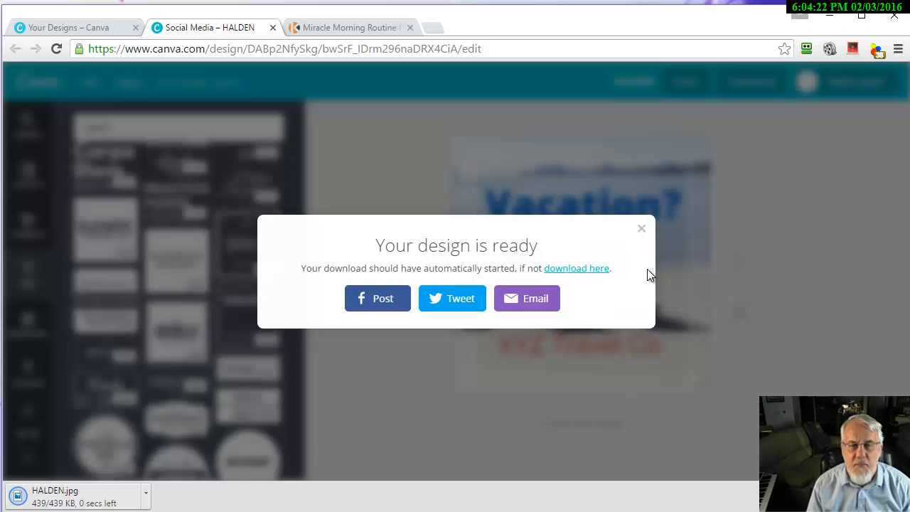
{"action": "left_click", "coordinate": [642, 229]}
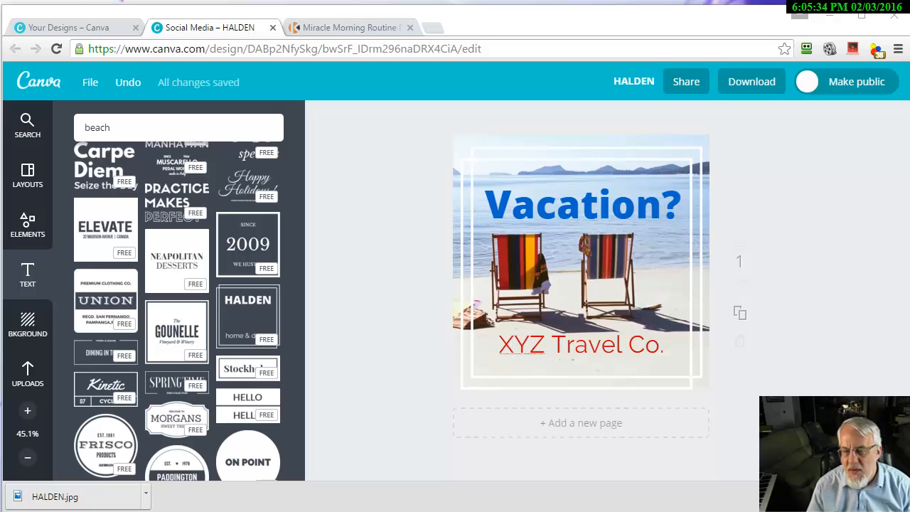
- Show the downloaded HALDEN.jpg in its folder from the browser's download list and sort the files by date modified, newest first
{"action": "left_click", "coordinate": [846, 496]}
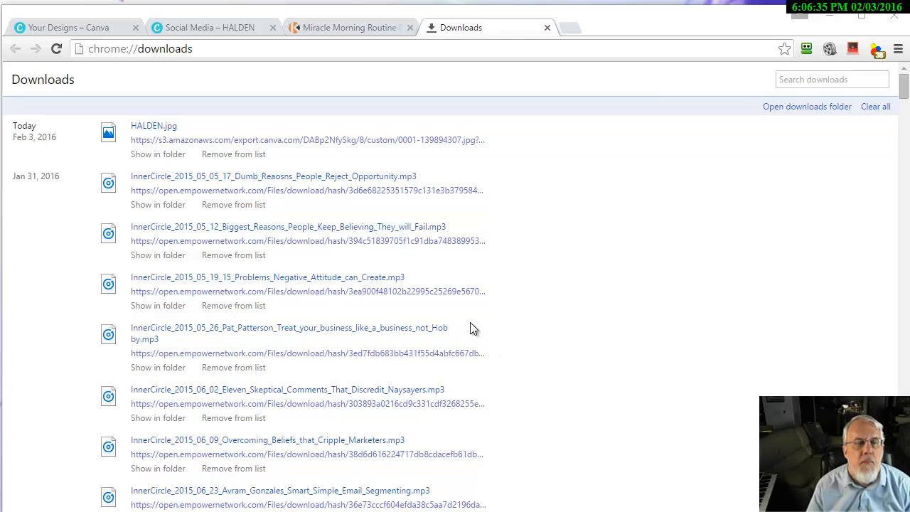
{"action": "left_click", "coordinate": [155, 155]}
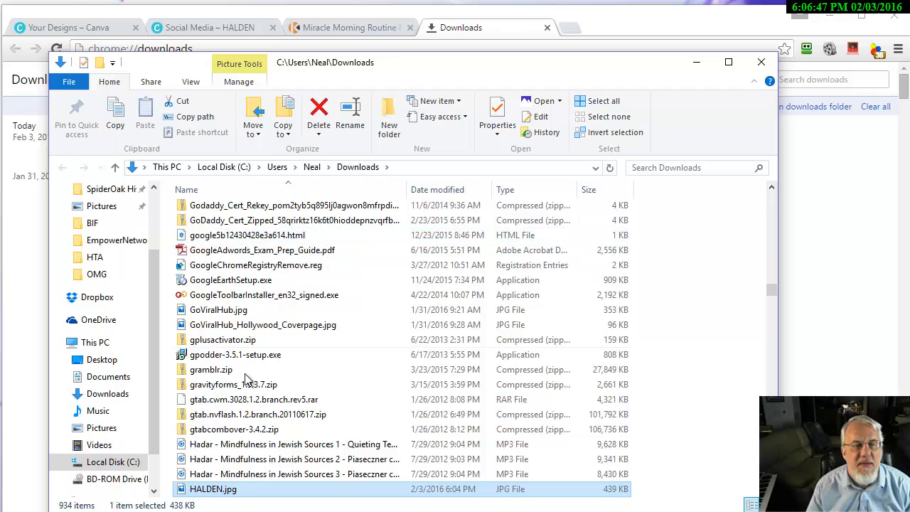
{"action": "left_click", "coordinate": [444, 191]}
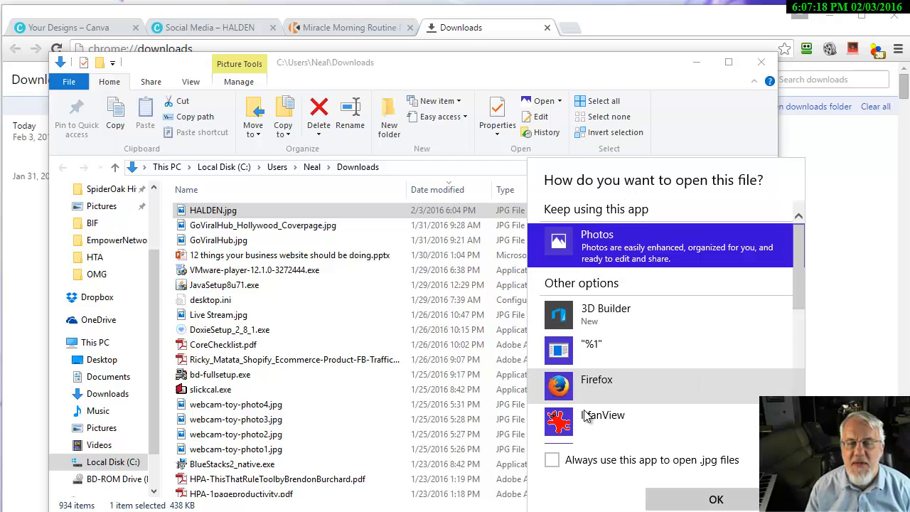
- Open HALDEN.jpg in IrfanView and reduce the zoom to 62 % to view the whole graphic
{"action": "left_click", "coordinate": [580, 425]}
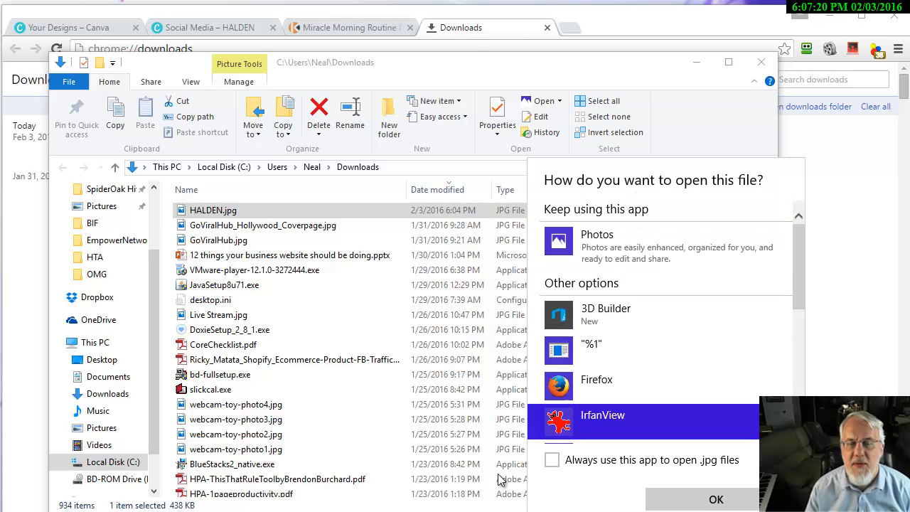
{"action": "left_click", "coordinate": [698, 501]}
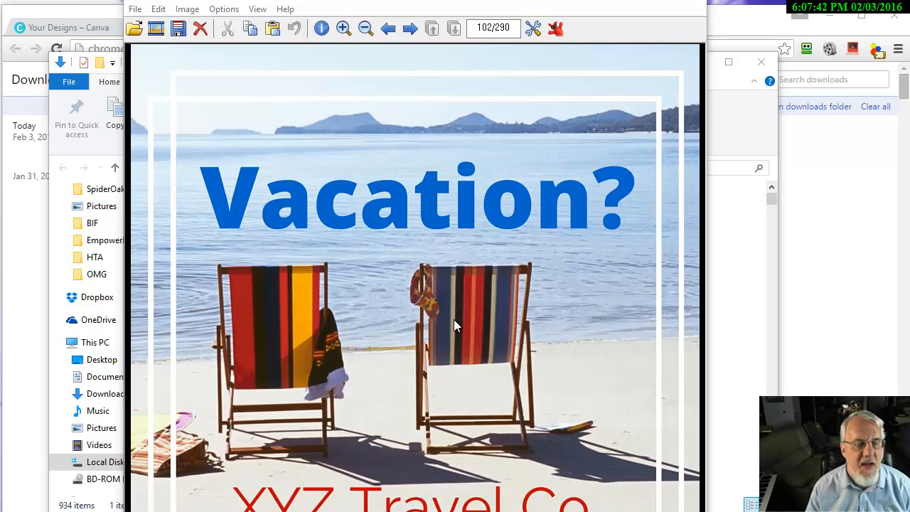
{"action": "left_click_drag", "start_coordinate": [453, 319], "coordinate": [561, 294]}
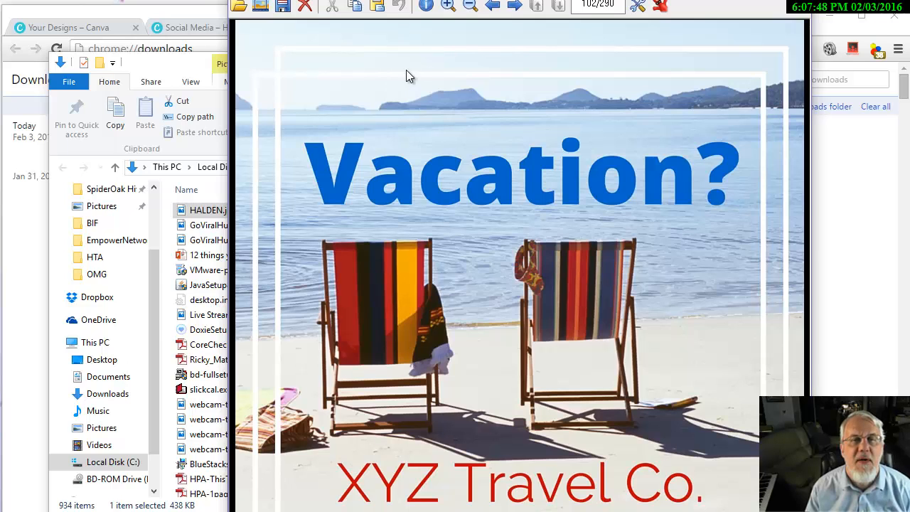
{"action": "left_click", "coordinate": [469, 5]}
{"action": "left_click", "coordinate": [469, 6]}
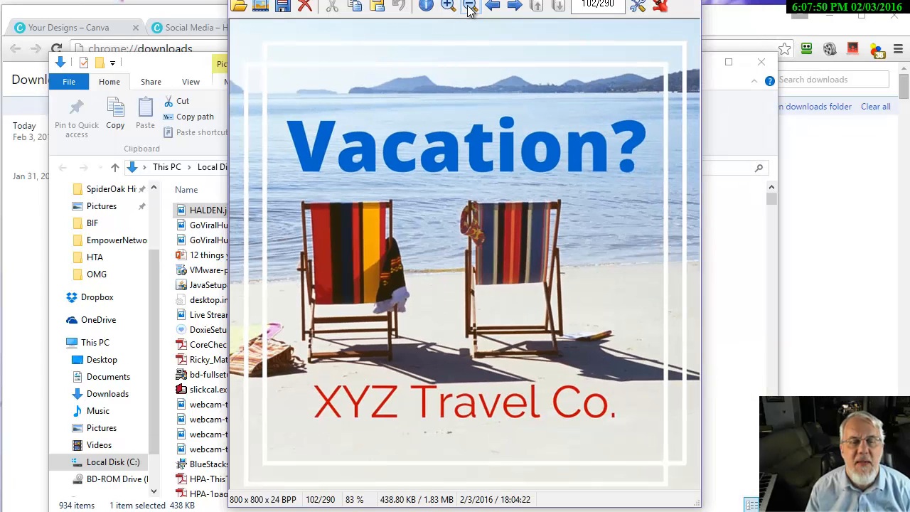
{"action": "left_click", "coordinate": [469, 6]}
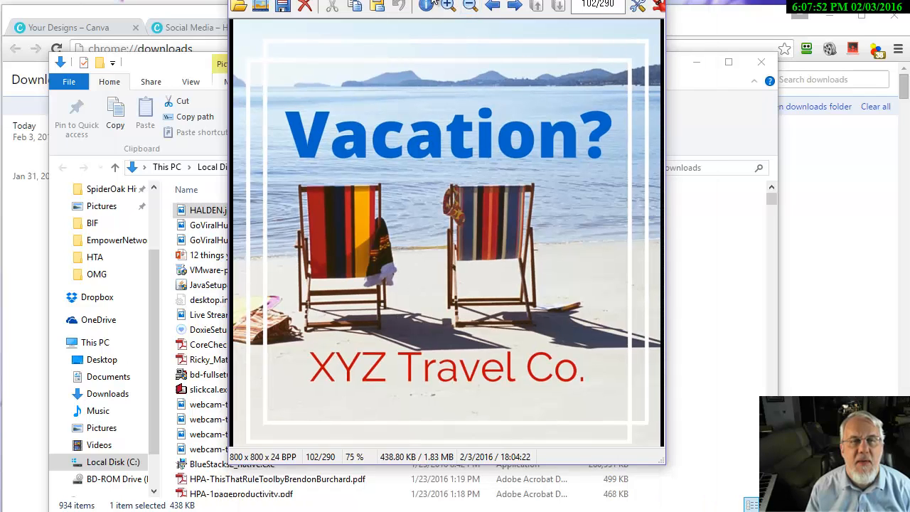
{"action": "left_click", "coordinate": [469, 6]}
{"action": "left_click", "coordinate": [469, 5]}
{"action": "left_click_drag", "start_coordinate": [465, 0], "coordinate": [430, 58]}
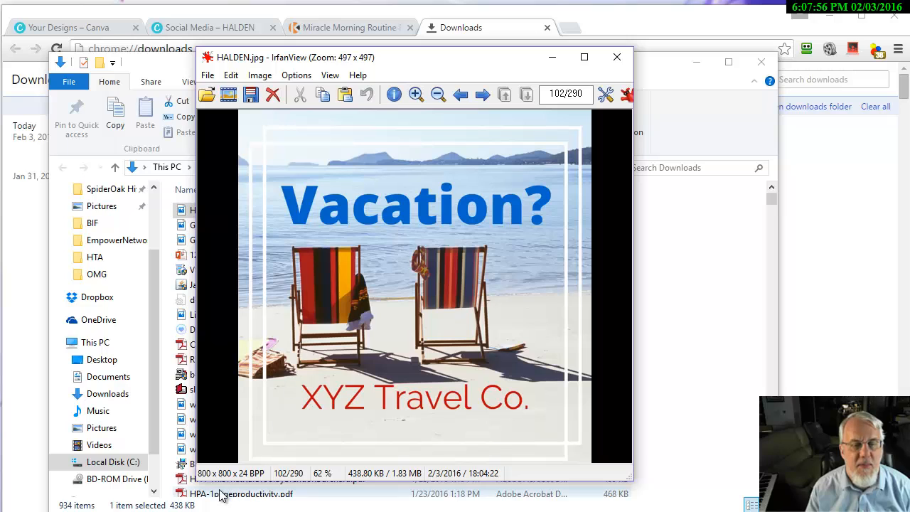